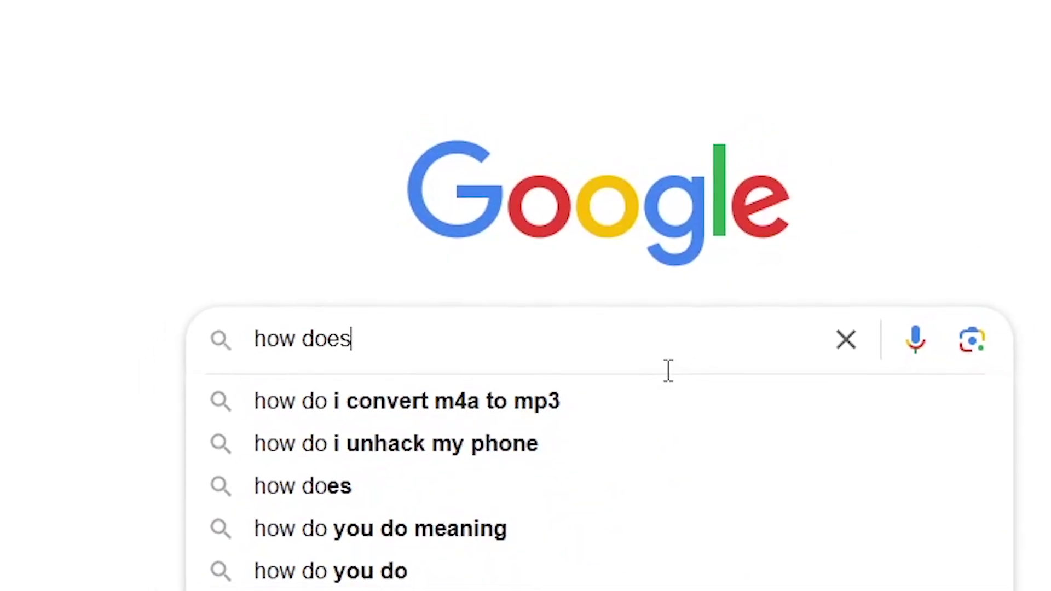
text( leetcode work? g)
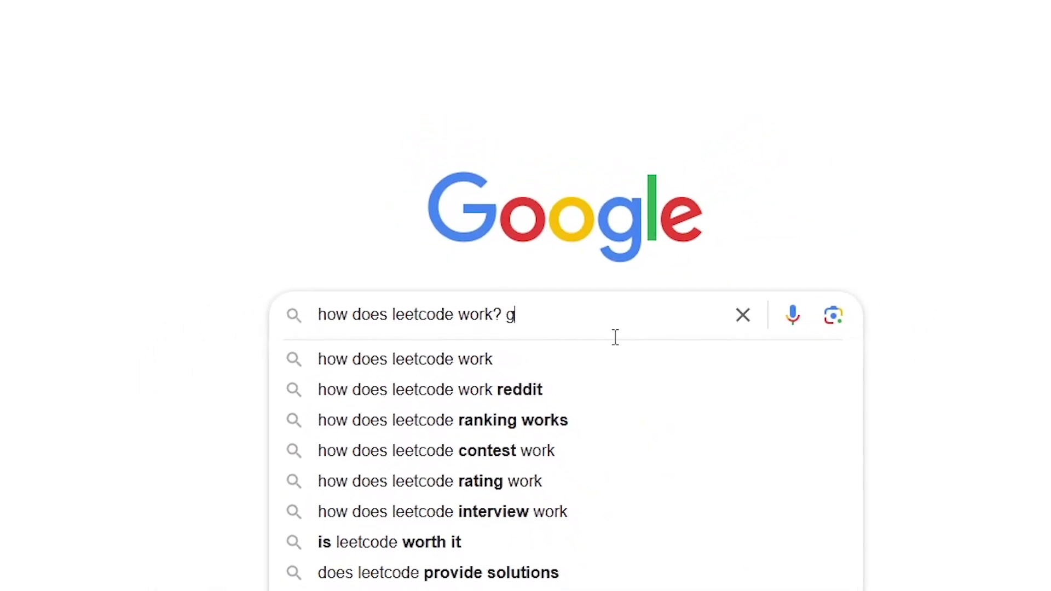
text(ive it's system)
text( desi)
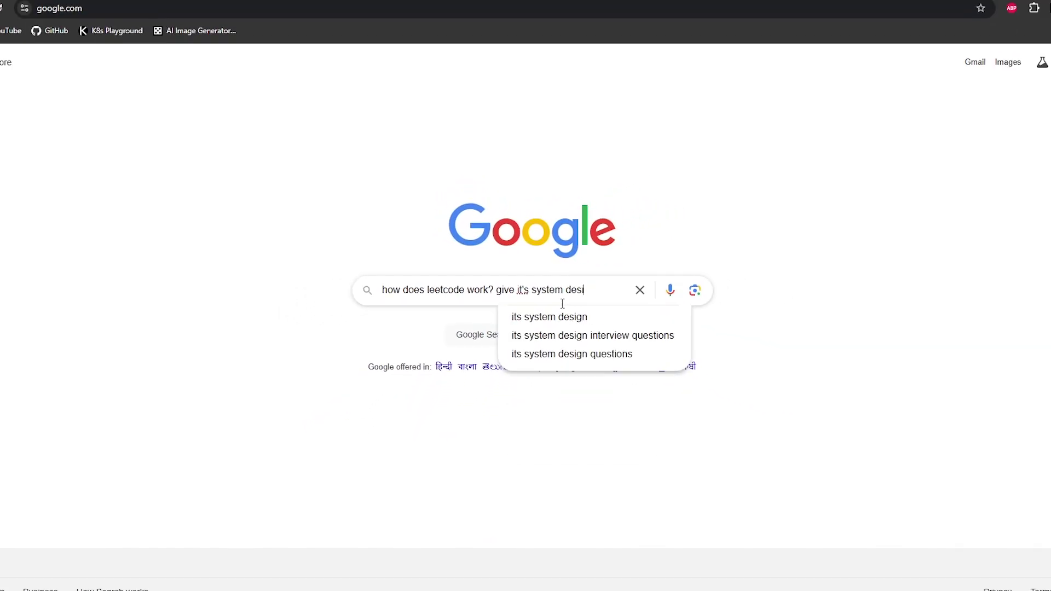
text(gn)
Submit the Google search 'how does leetcode work? give it's system design'.
key(Return)
scroll(551, 298, down, 3)
scroll(485, 318, down, 1)
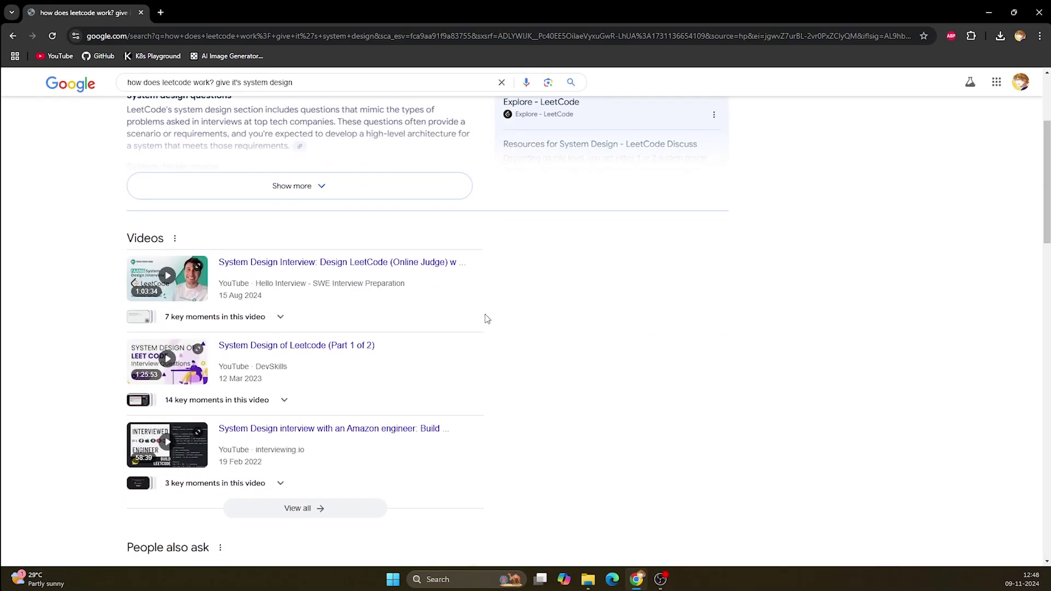
scroll(485, 318, down, 4)
scroll(486, 318, down, 3)
scroll(485, 318, down, 2)
scroll(485, 318, down, 2)
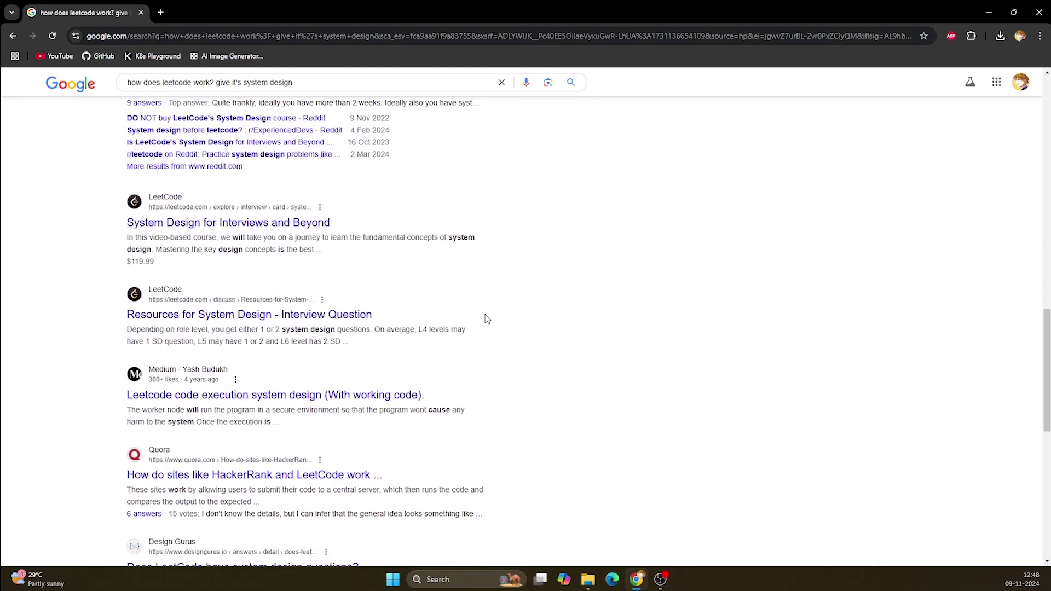
scroll(486, 318, down, 3)
scroll(486, 318, down, 3)
scroll(486, 317, down, 2)
scroll(485, 318, down, 1)
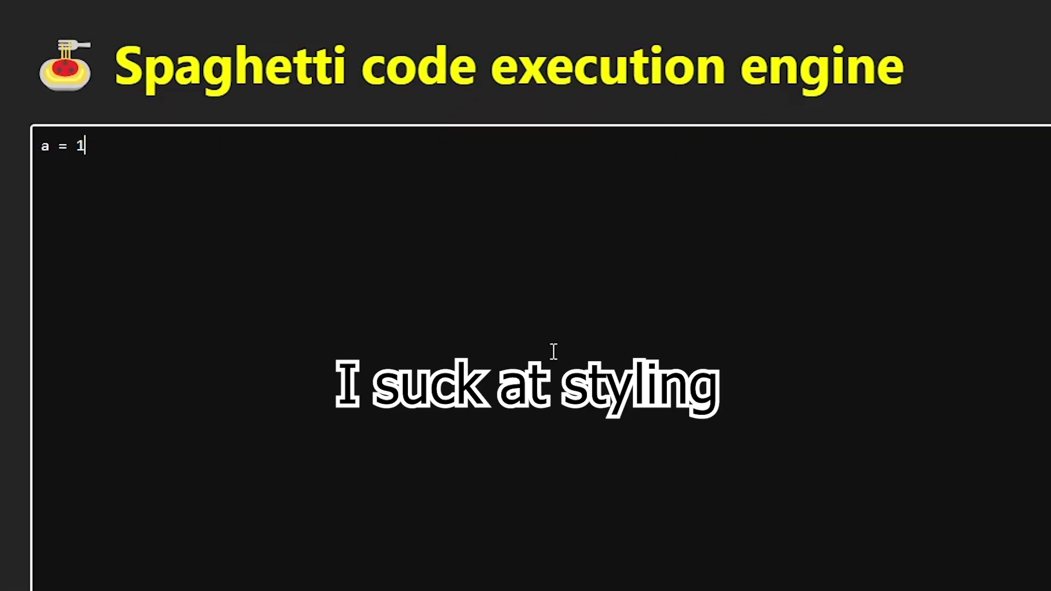
text(0)
Add new lines while writing the Python code (a = 10, b = 20, c = a*b).
key(Return)
text(b = 20)
key(Return)
text(c = )
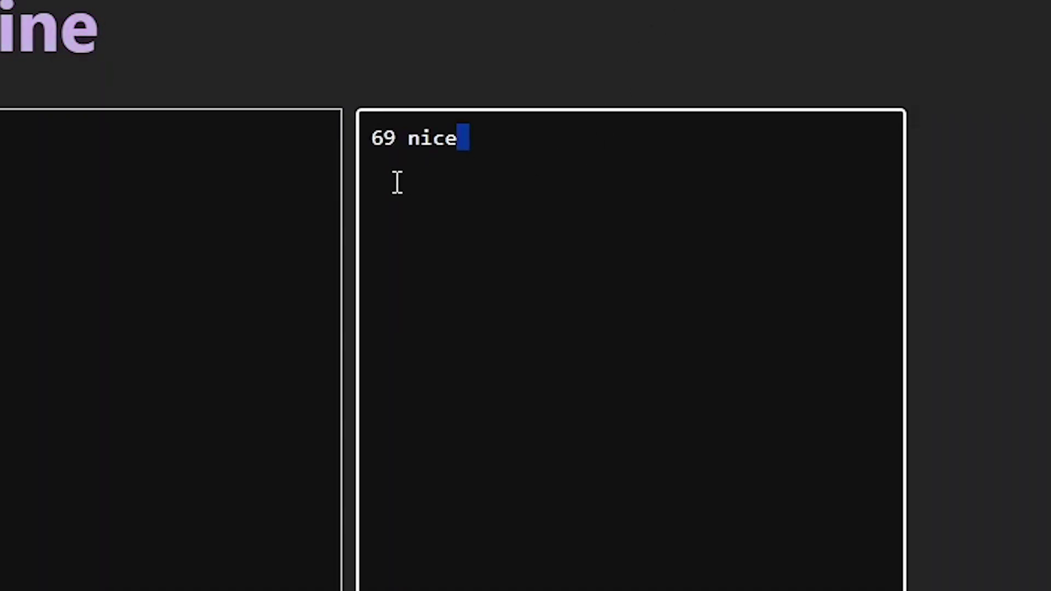
Select the '69 nice' output and switch the editor language to C.
double_click(431, 138)
click(58, 535)
click(33, 427)
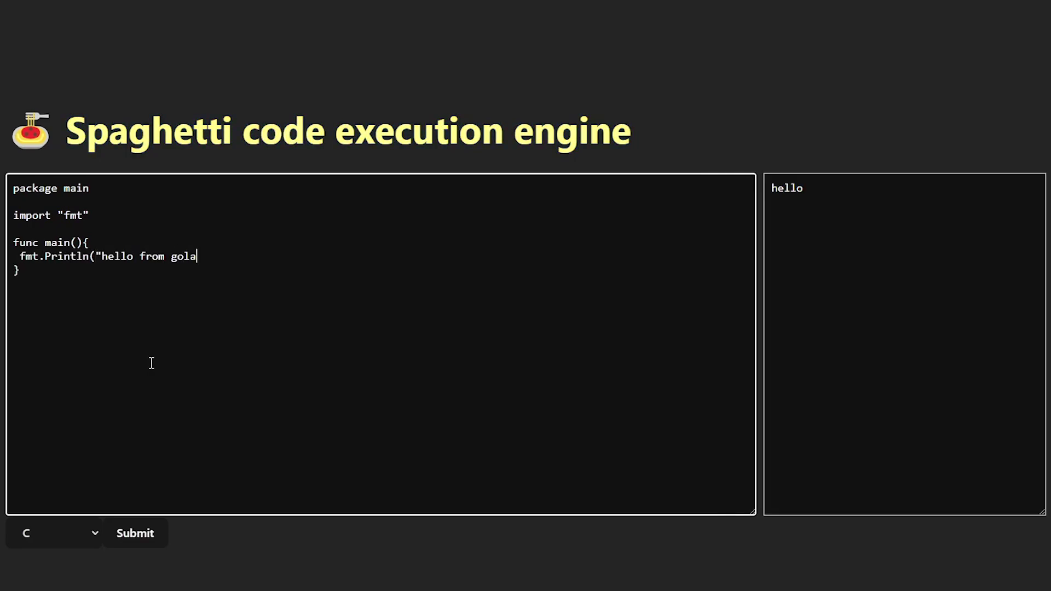
Switch the language to Go and submit the 'hello from golang' program.
click(54, 533)
click(50, 485)
click(135, 533)
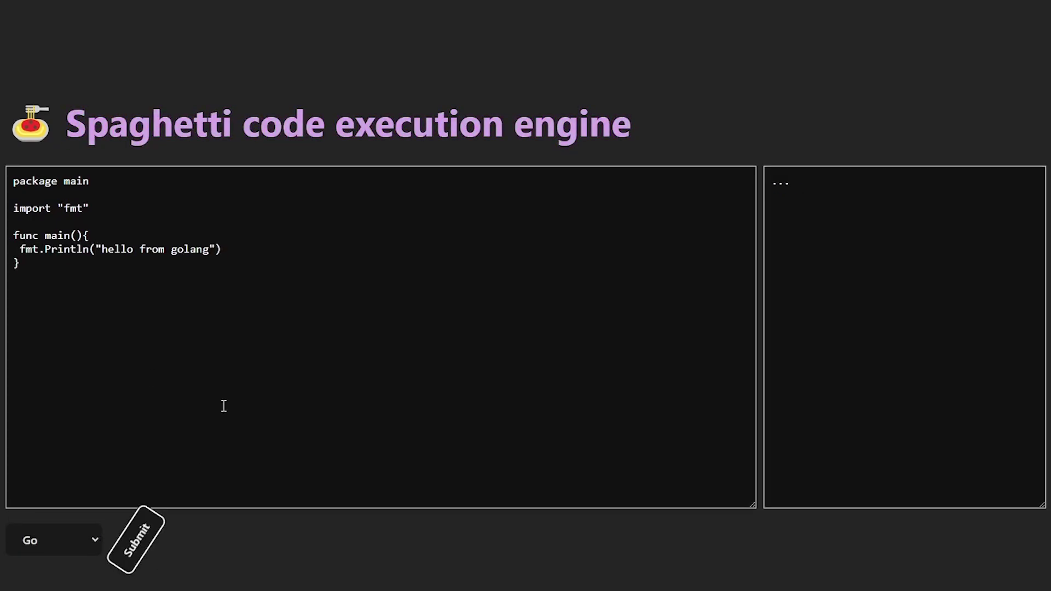